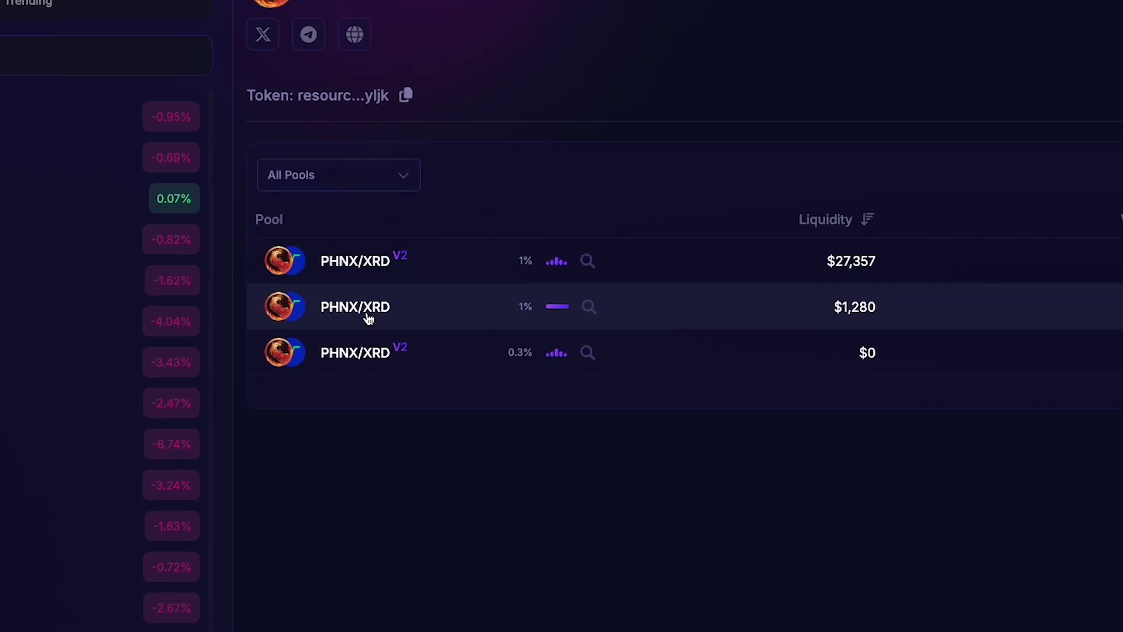
# View the basic PHNX/XRD pool, return to the PHOENIX pool list and open the 1% V2 PHNX/XRD pool.
pyautogui.click(369, 319)
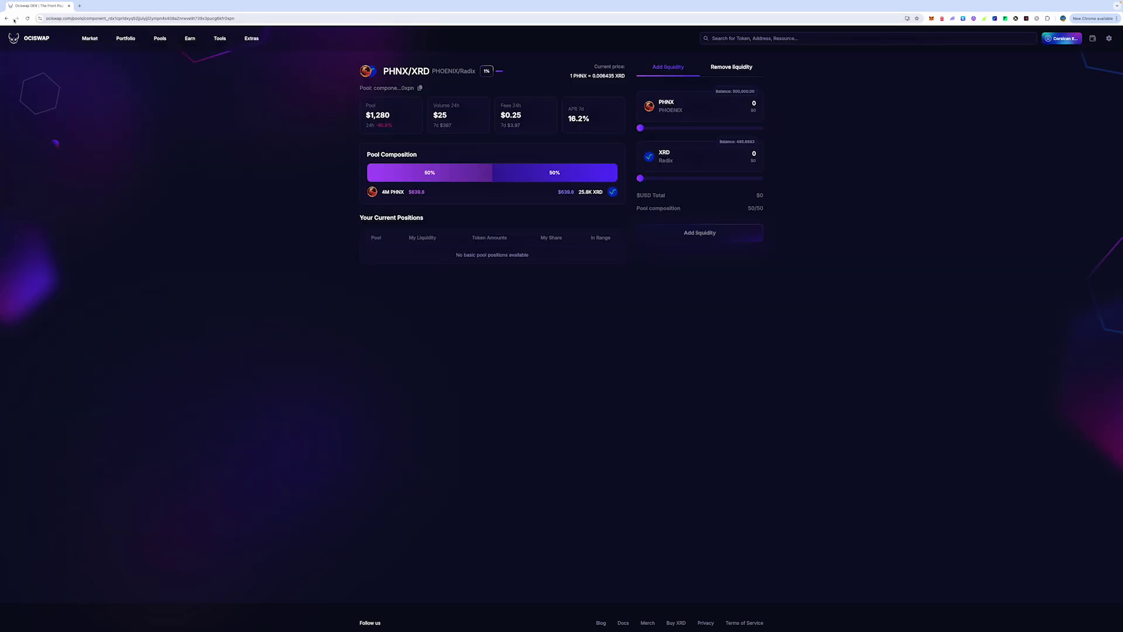
pyautogui.click(7, 19)
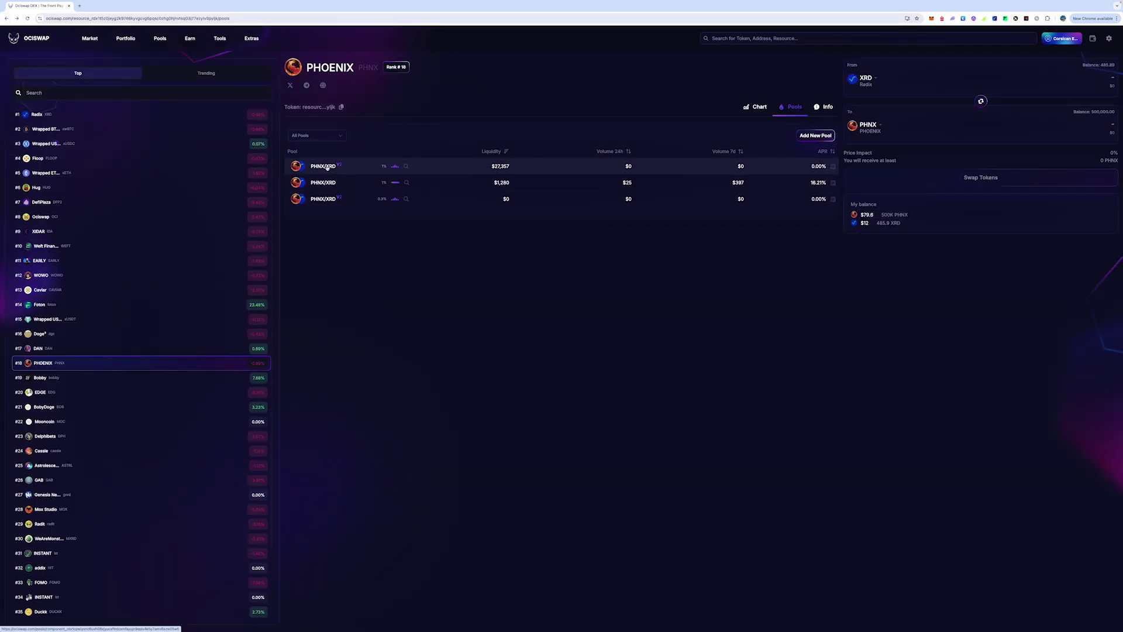
pyautogui.click(338, 170)
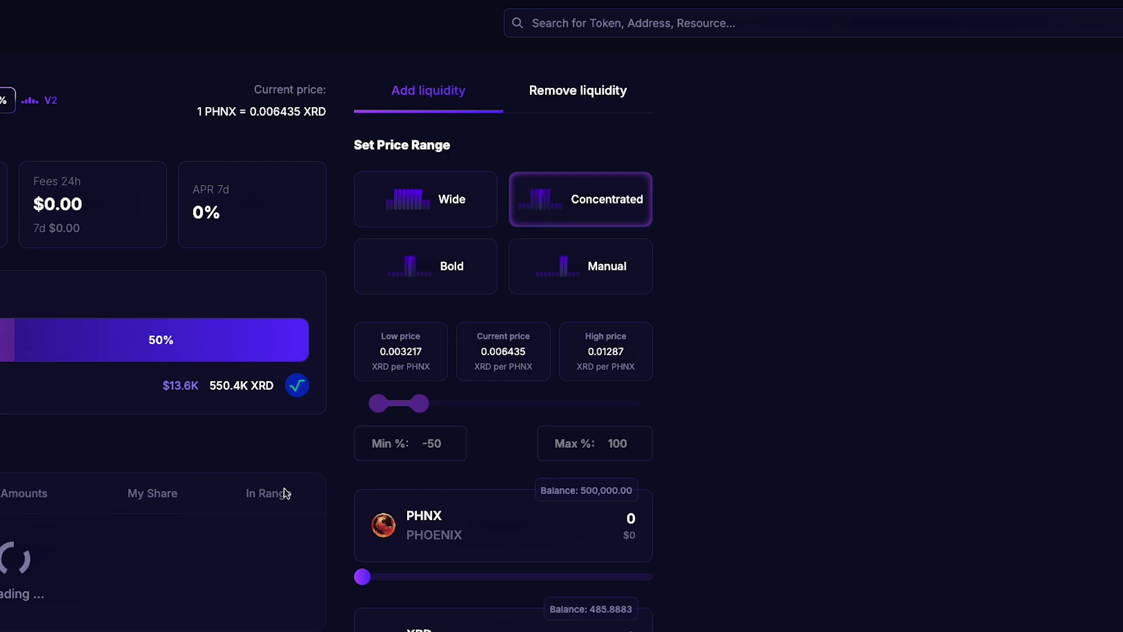
# Compare the price ranges of the Bold, Wide and Concentrated presets for adding liquidity.
pyautogui.click(466, 269)
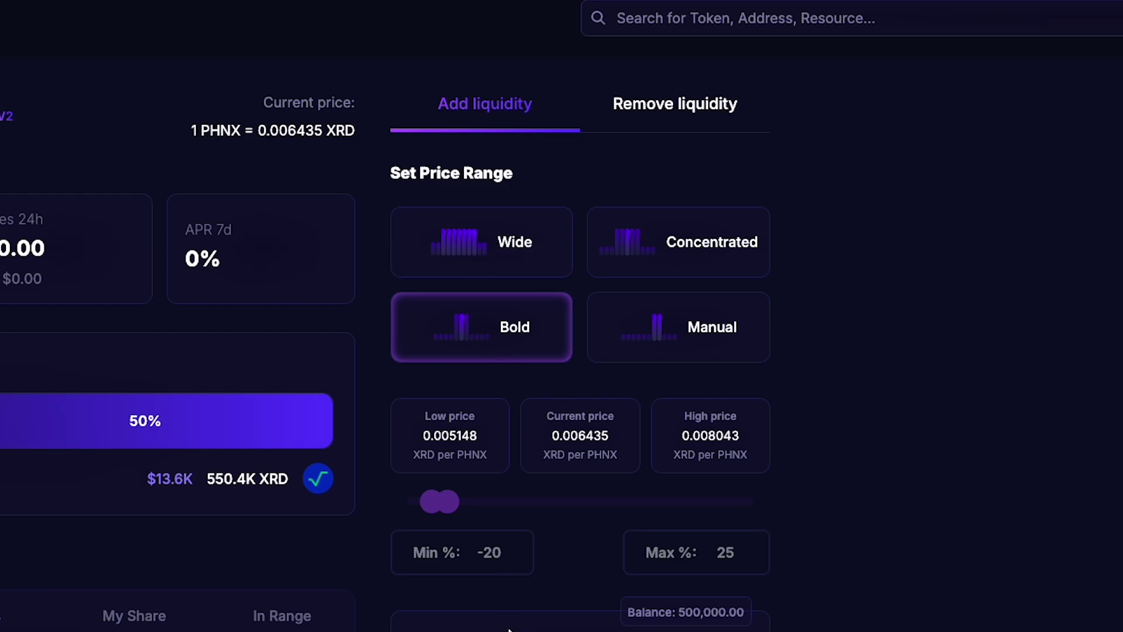
pyautogui.click(523, 253)
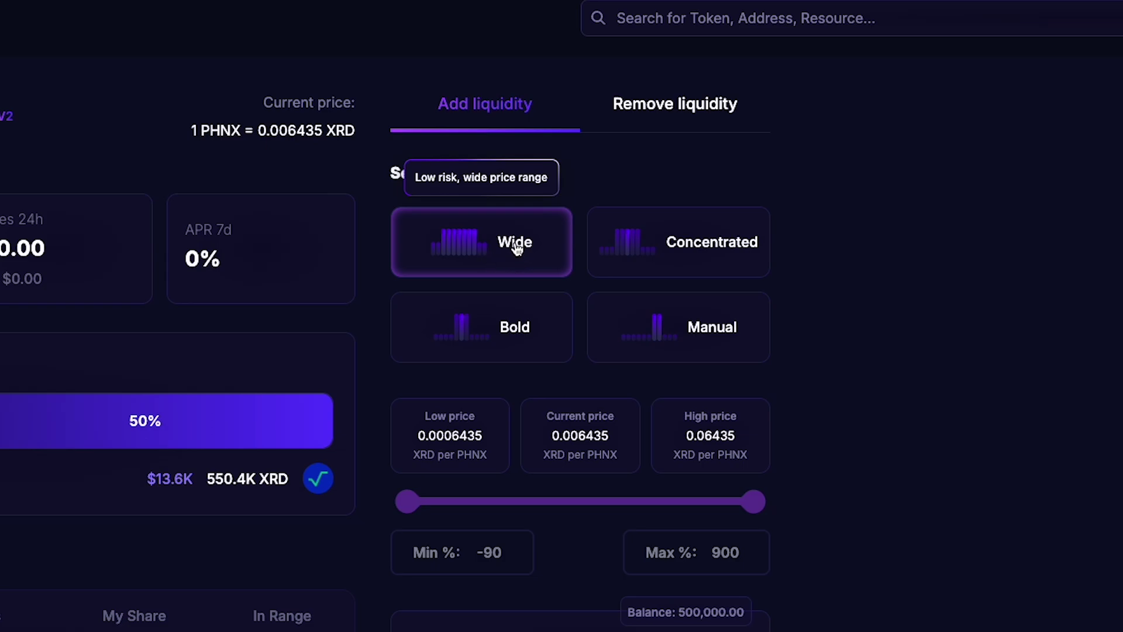
pyautogui.click(635, 244)
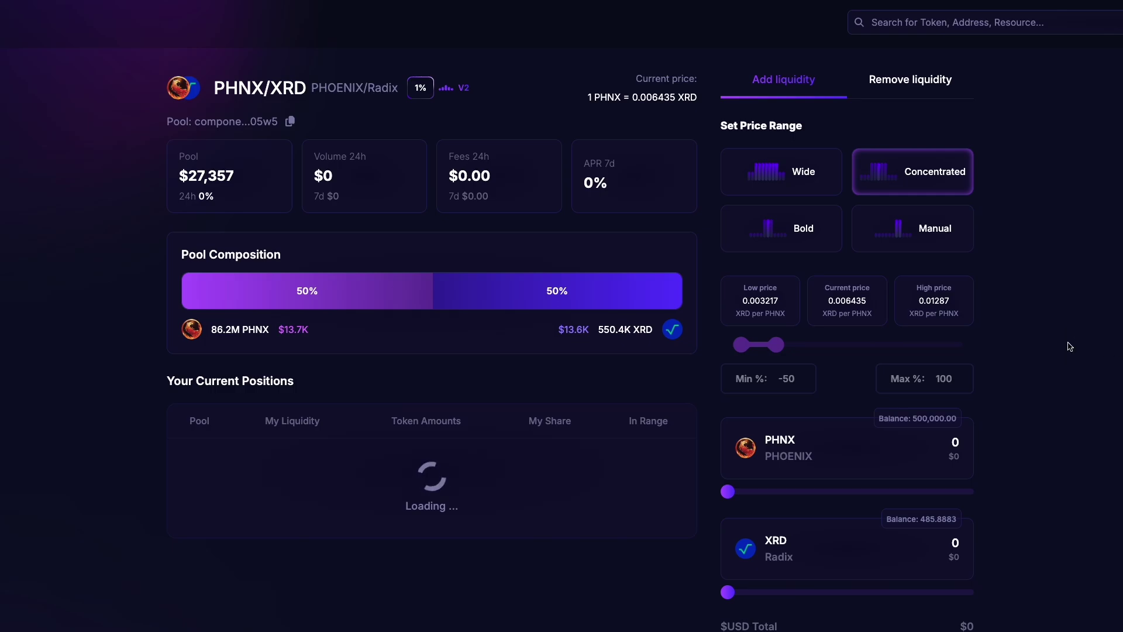
pyautogui.click(813, 241)
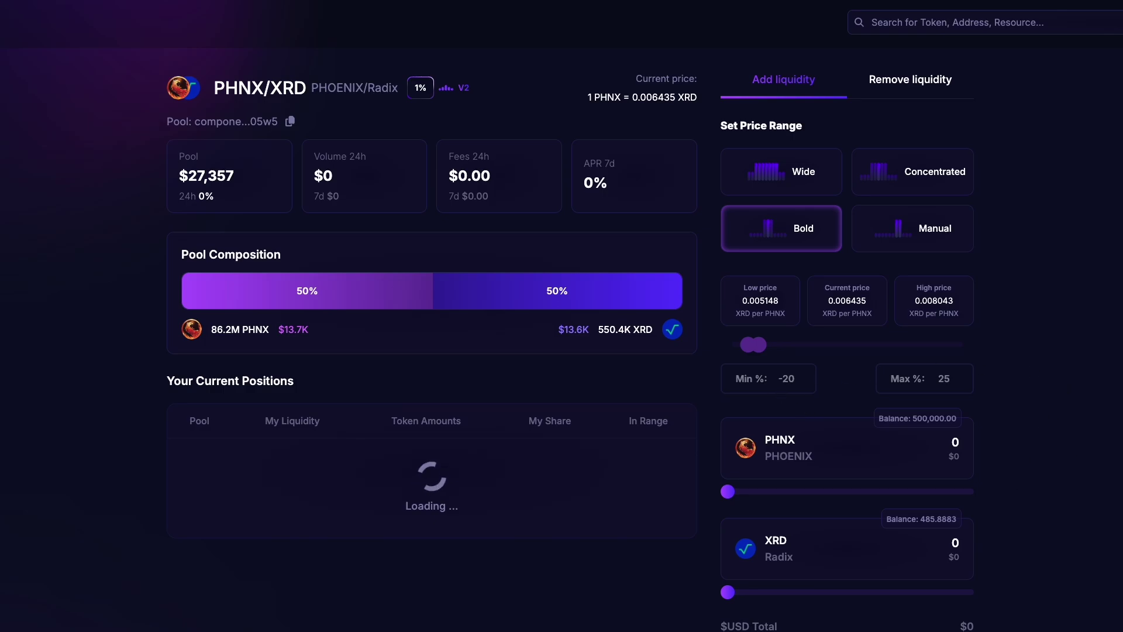
# Switch the price range to Manual and set its minimum to 10%.
pyautogui.click(926, 227)
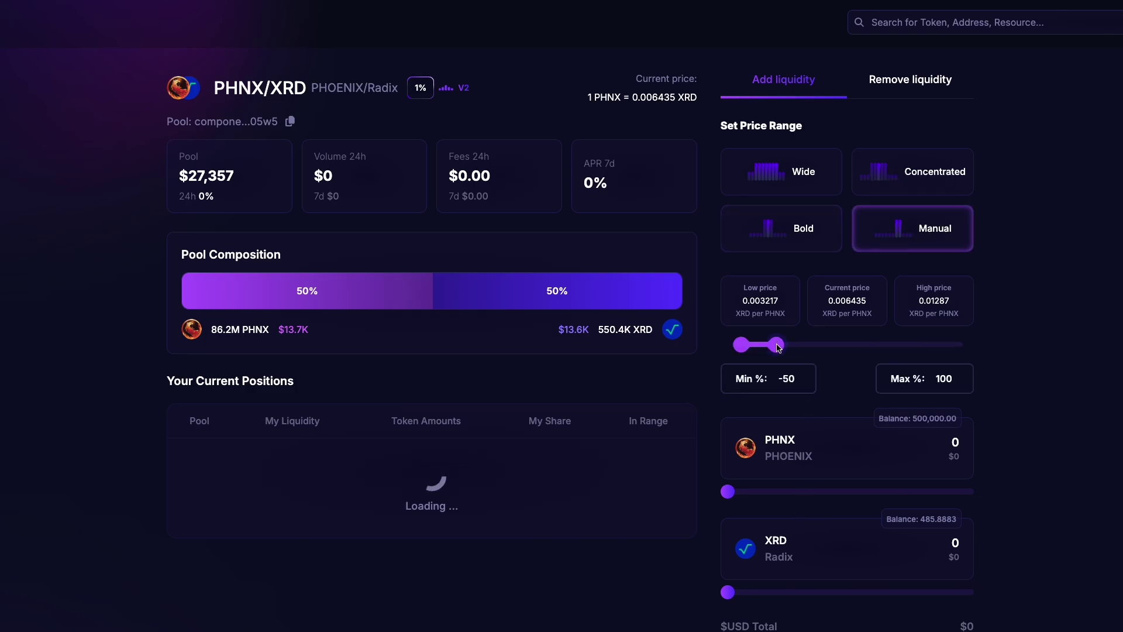
pyautogui.click(788, 378)
pyautogui.scroll(-1, 928, 497)
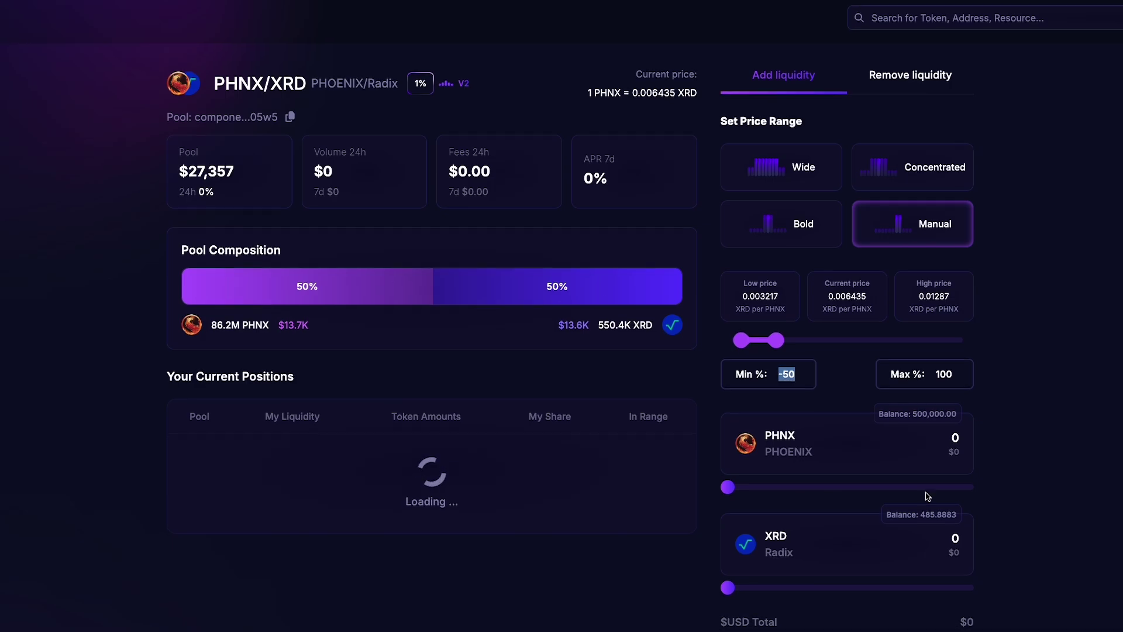
pyautogui.write('10')
pyautogui.scroll(-3, 928, 437)
pyautogui.press('Tab')
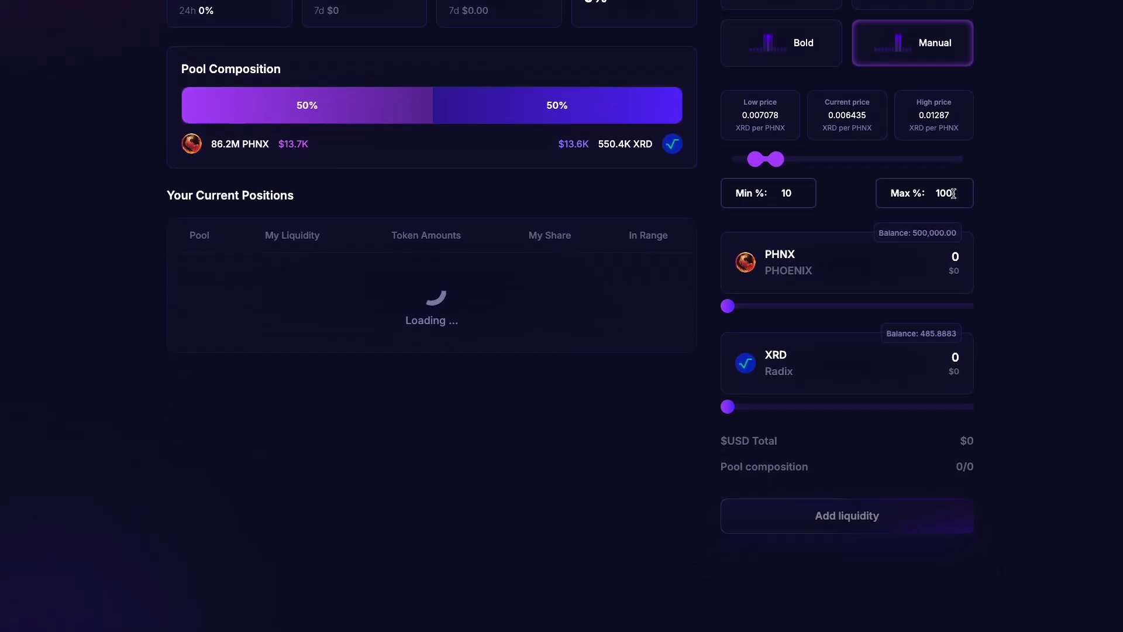
pyautogui.scroll(-1, 1028, 414)
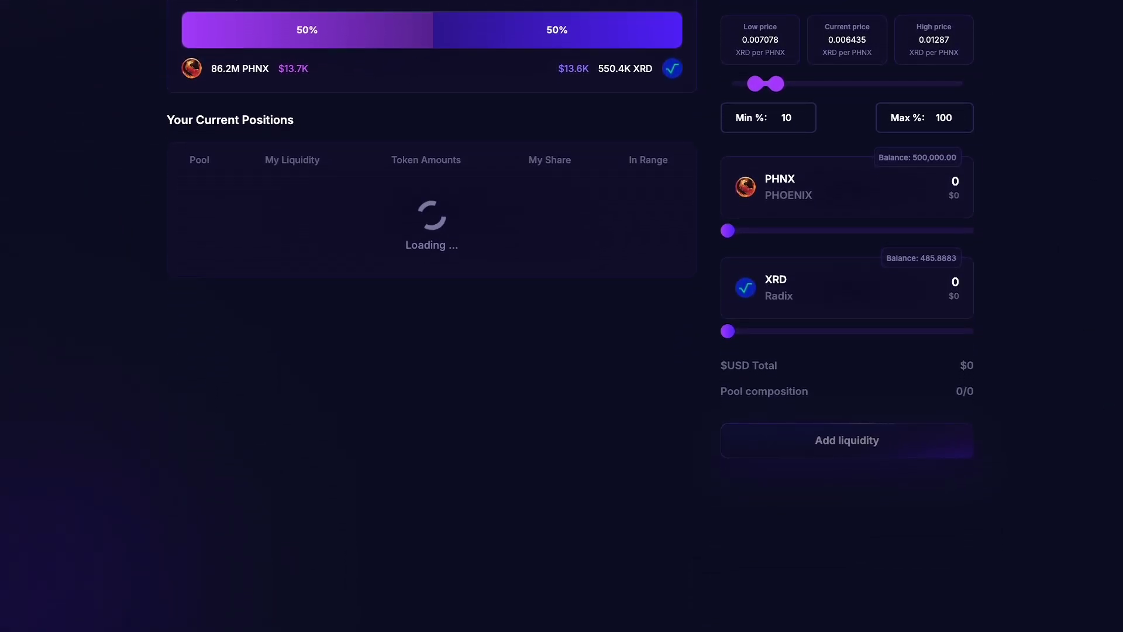
# Enter a deposit amount of 100 XRD for the manual price range.
pyautogui.click(954, 282)
pyautogui.write('10')
pyautogui.click(1060, 296)
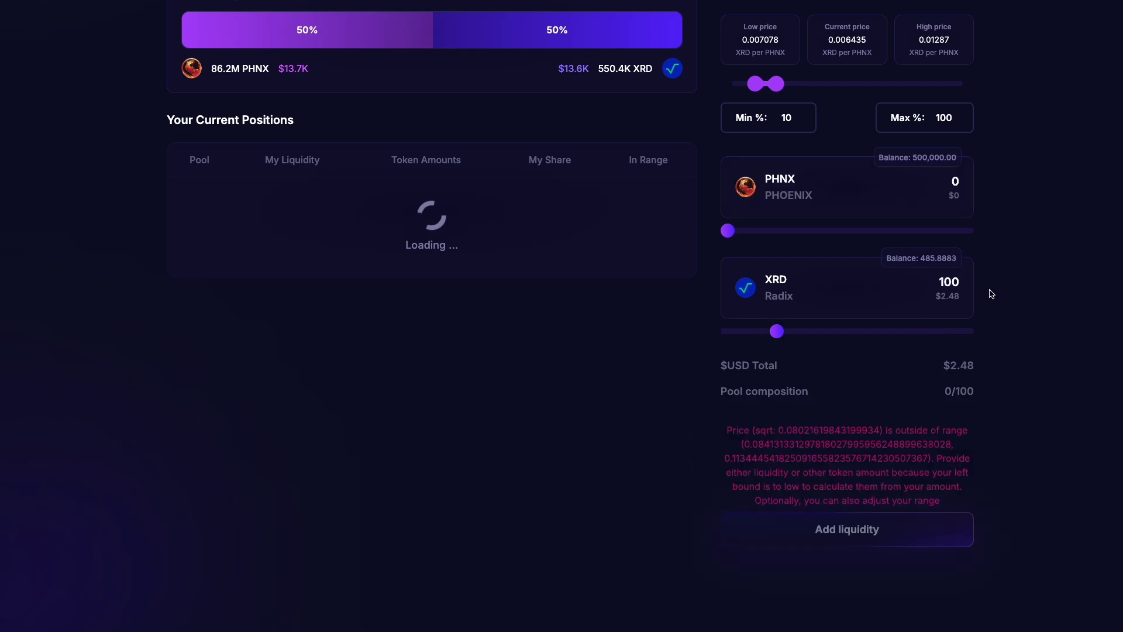
pyautogui.click(961, 285)
pyautogui.click(1098, 299)
# Set the manual price range to a minimum of -1% and a maximum of 5%.
pyautogui.doubleClick(787, 117)
pyautogui.write('-1')
pyautogui.press('Tab')
pyautogui.doubleClick(953, 115)
pyautogui.write('5')
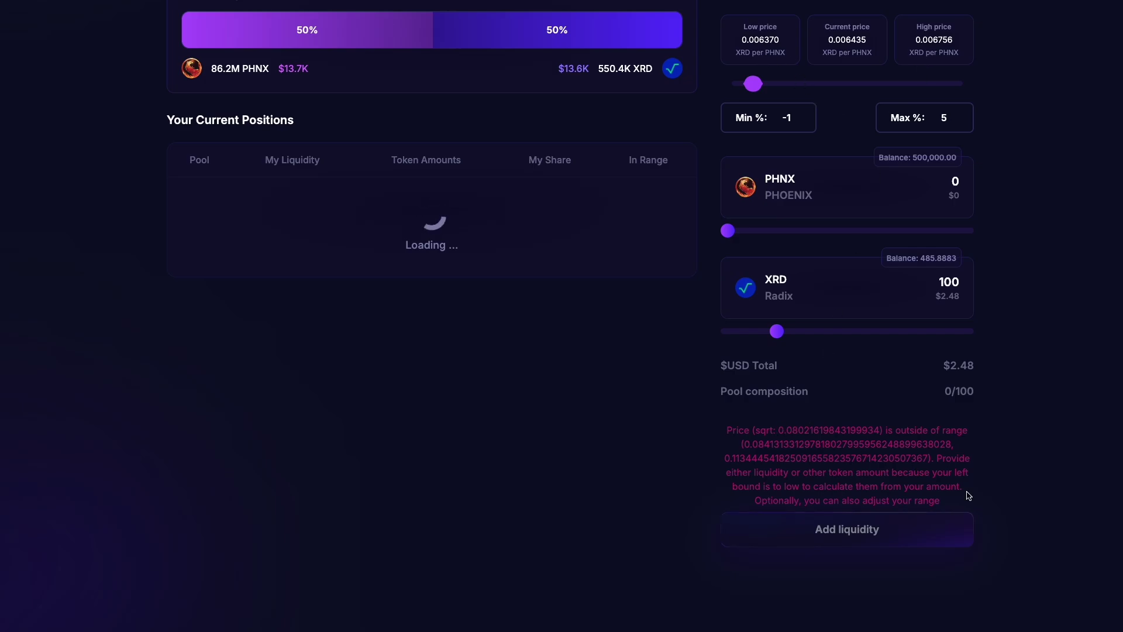
# Narrow the manual range's maximum to 2% and further to 1%.
pyautogui.moveTo(951, 120); pyautogui.dragTo(926, 124)
pyautogui.write('2')
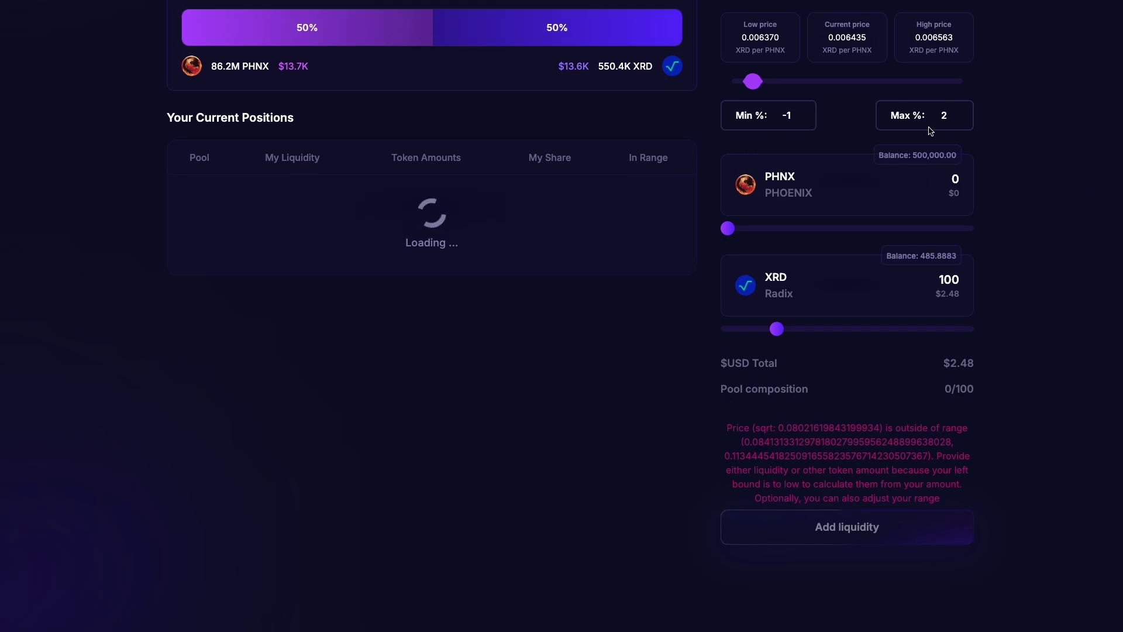
pyautogui.press('BackSpace')
pyautogui.write('1')
# Reduce the XRD deposit amount to 10.
pyautogui.click(949, 279)
pyautogui.press('BackSpace')
pyautogui.press('BackSpace')
pyautogui.write('0')
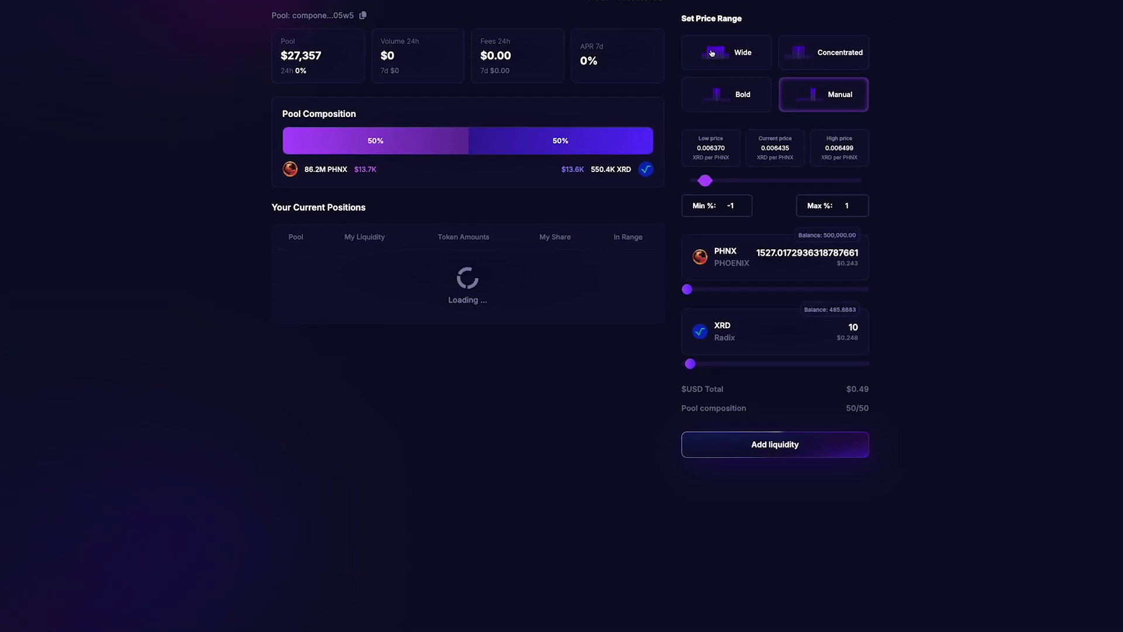
# Choose the Bold price range, set the deposit to 400 XRD and submit the liquidity.
pyautogui.click(740, 94)
pyautogui.doubleClick(848, 328)
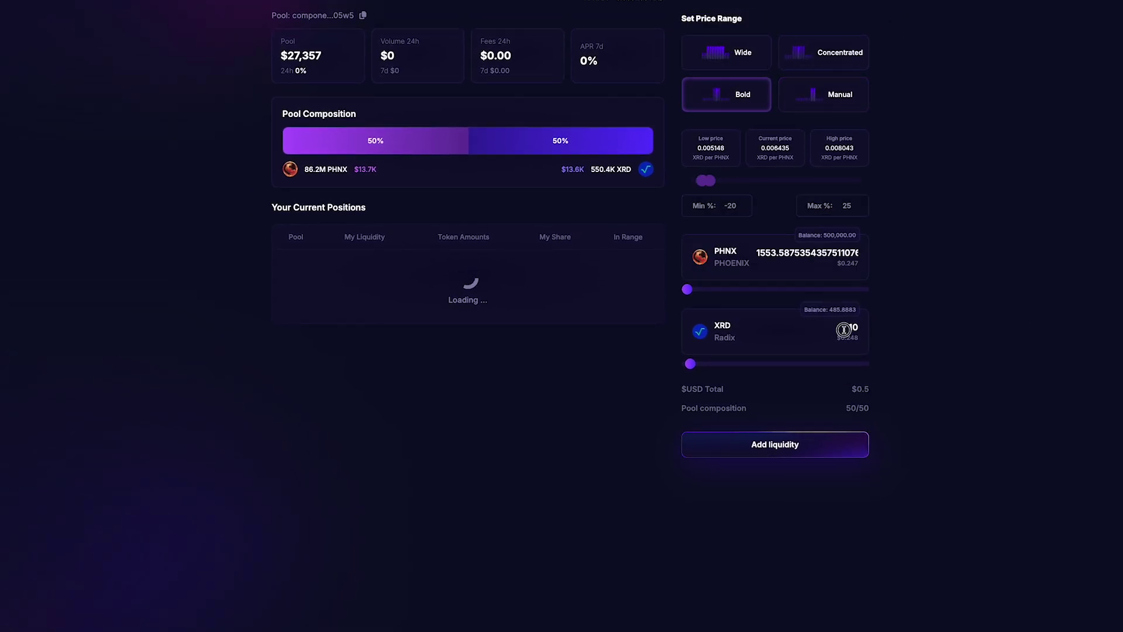
pyautogui.write('400')
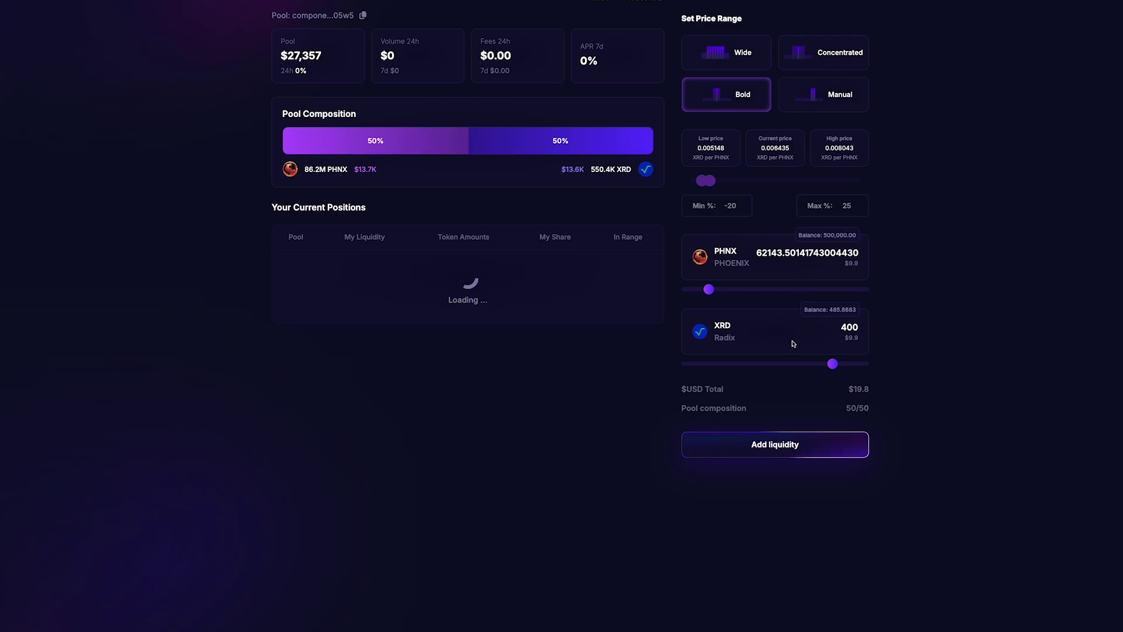
pyautogui.click(781, 454)
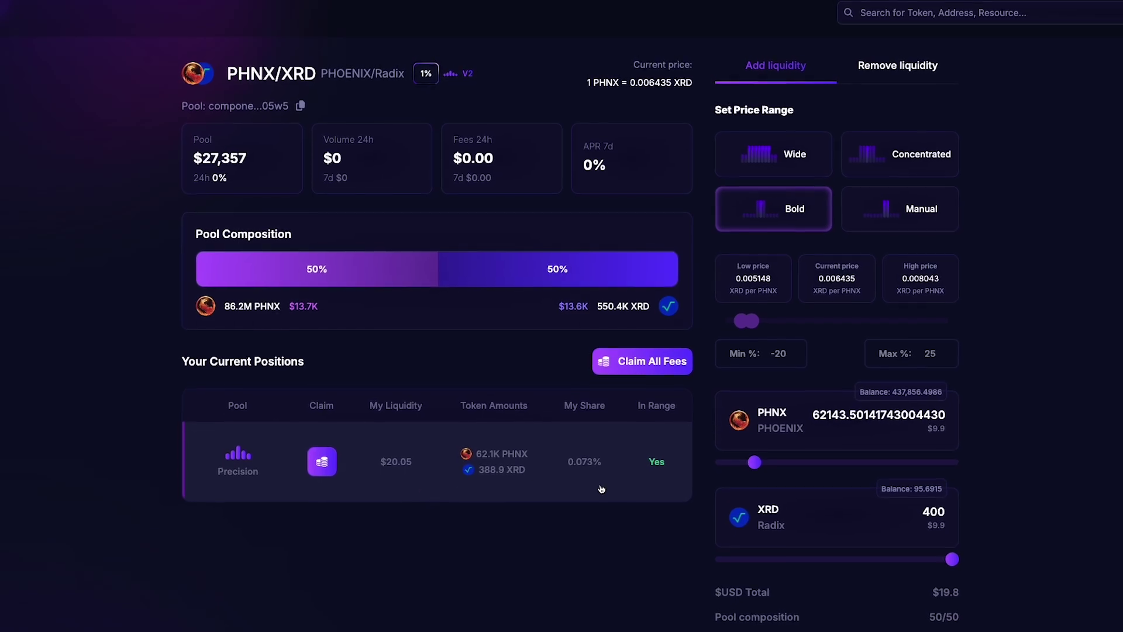
# Inspect the Precision position's removal details and check the pool's claimable fees.
pyautogui.click(600, 488)
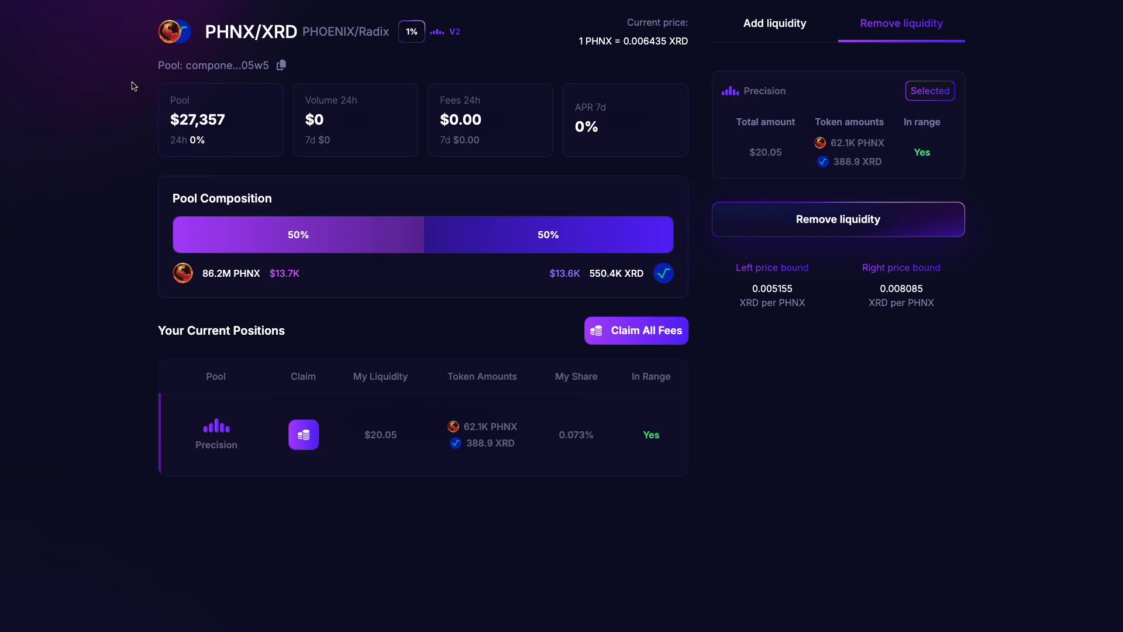
pyautogui.scroll(-1, 290, 170)
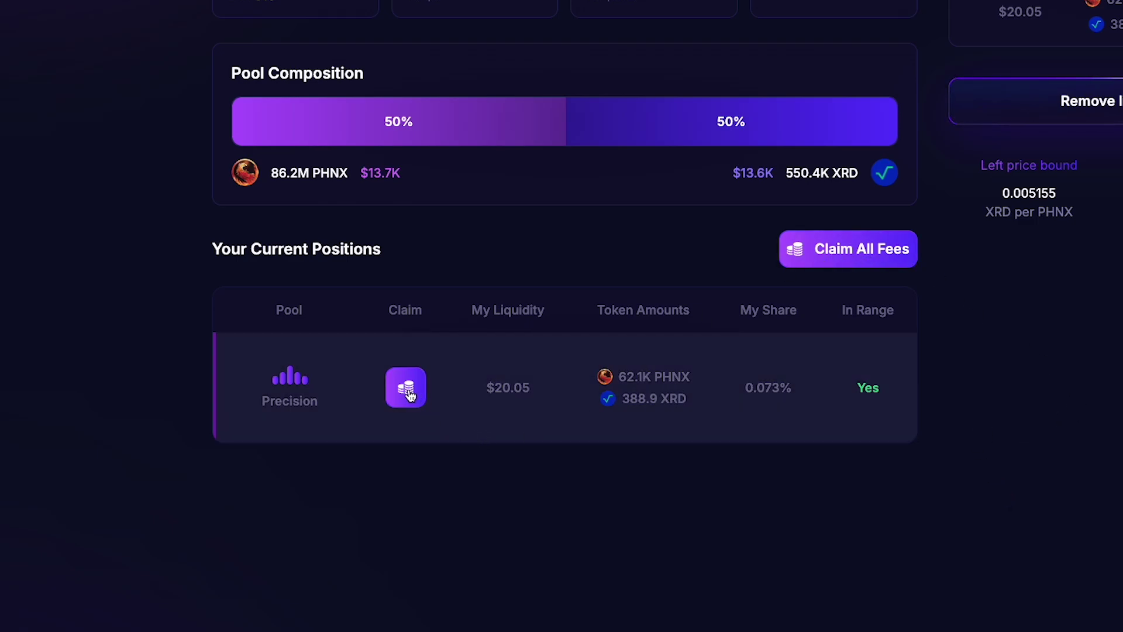
pyautogui.moveTo(410, 392); pyautogui.dragTo(776, 379)
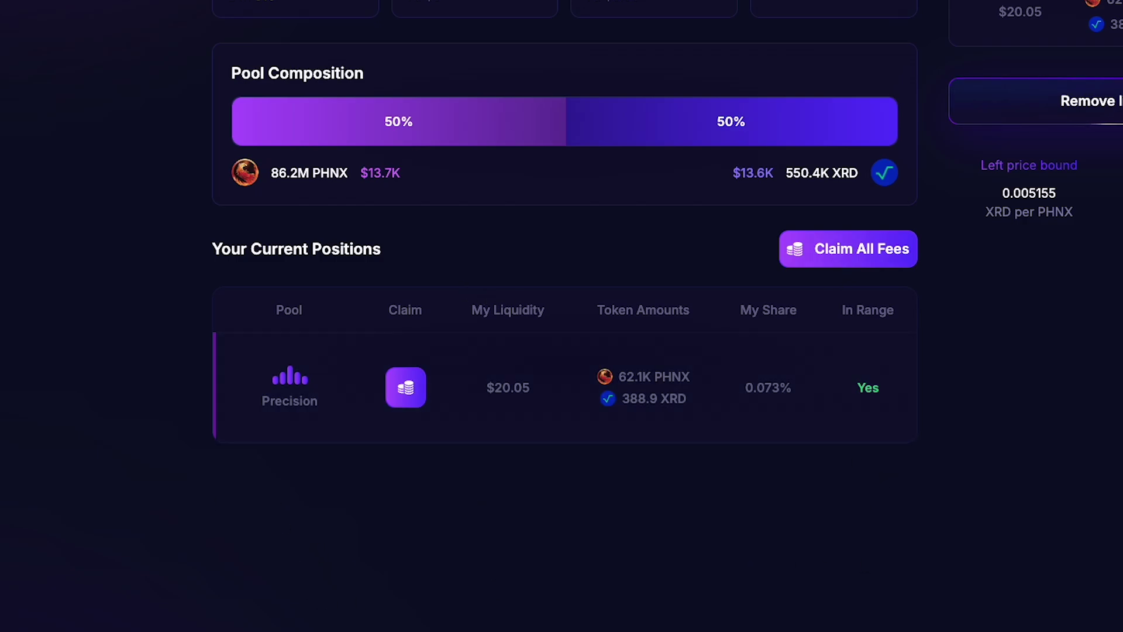
pyautogui.click(887, 269)
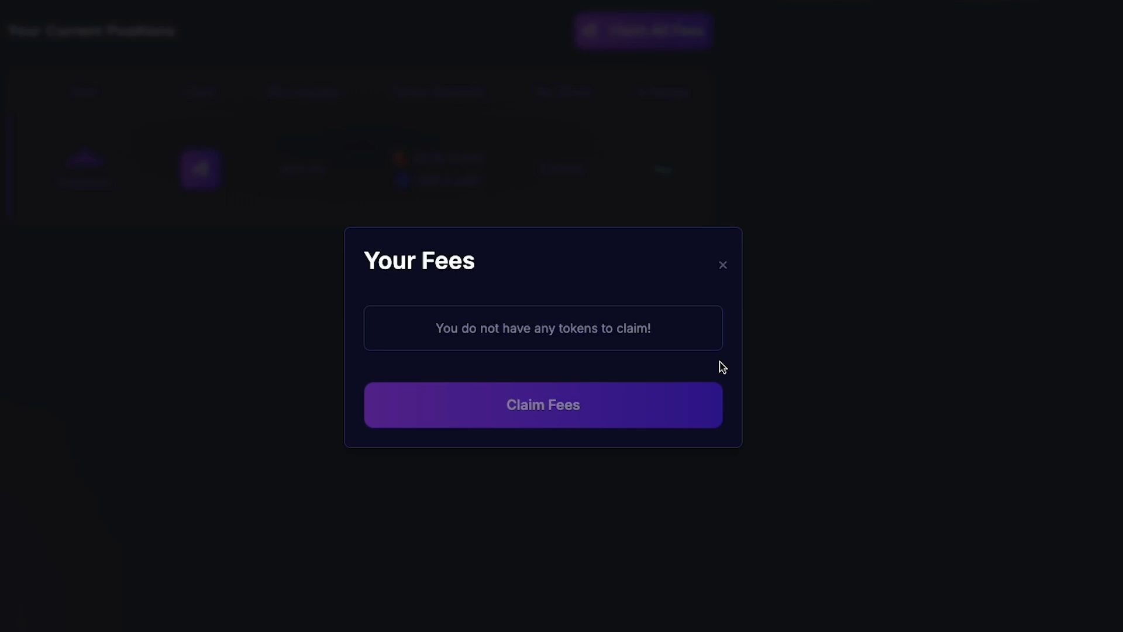
pyautogui.click(724, 265)
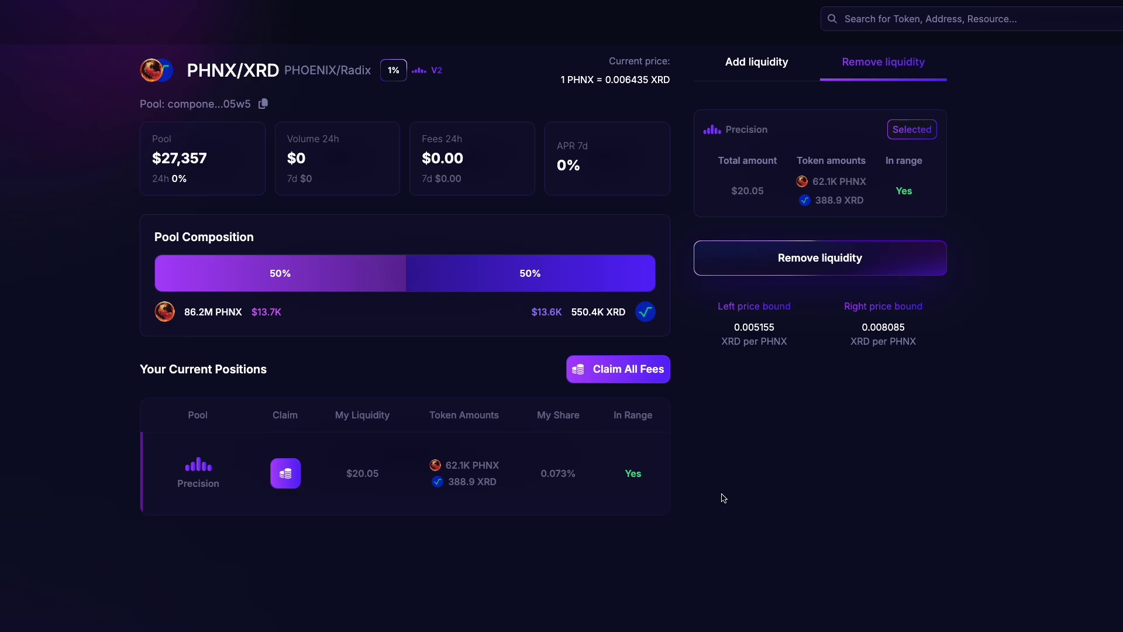
pyautogui.scroll(1, 724, 495)
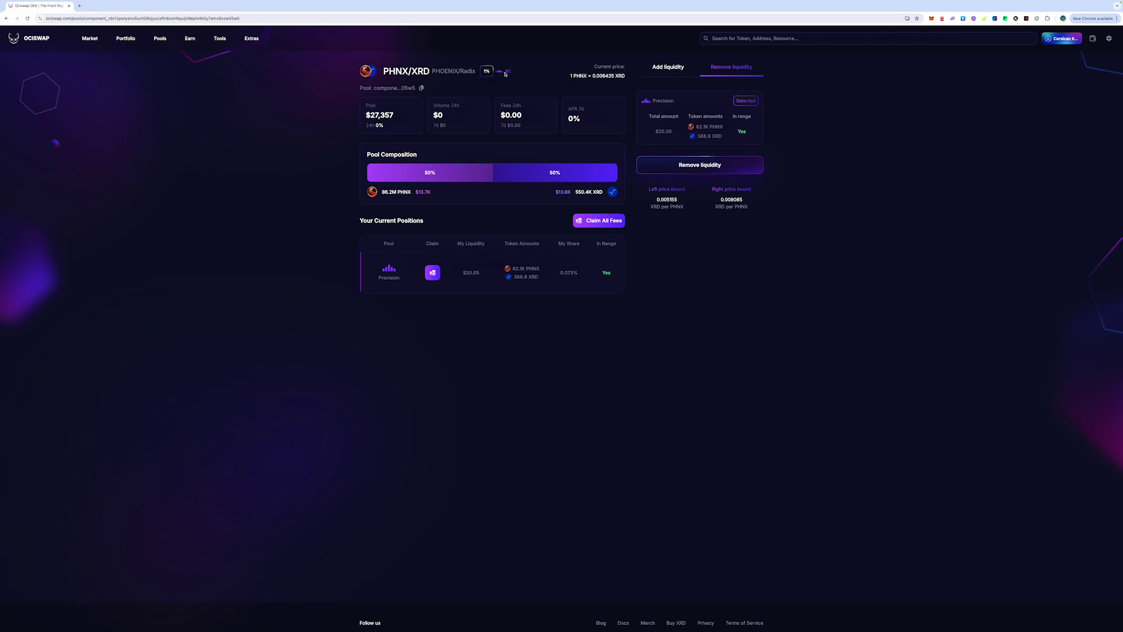
# Go to the PHOENIX token's pool list and open the basic 1% PHNX/XRD pool.
pyautogui.click(399, 71)
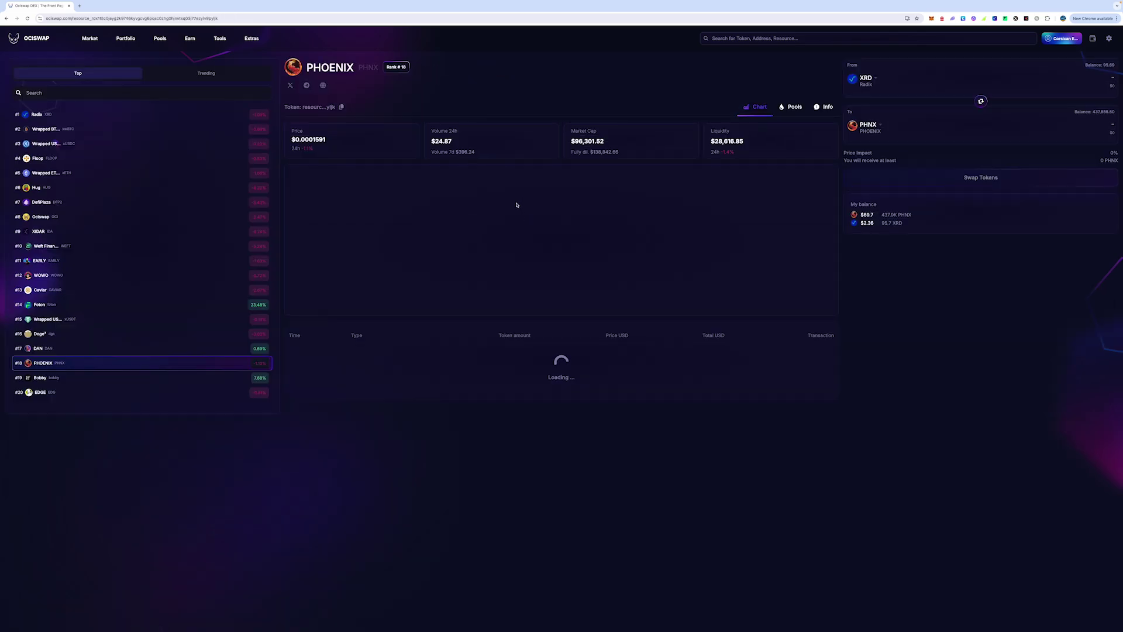
pyautogui.click(793, 107)
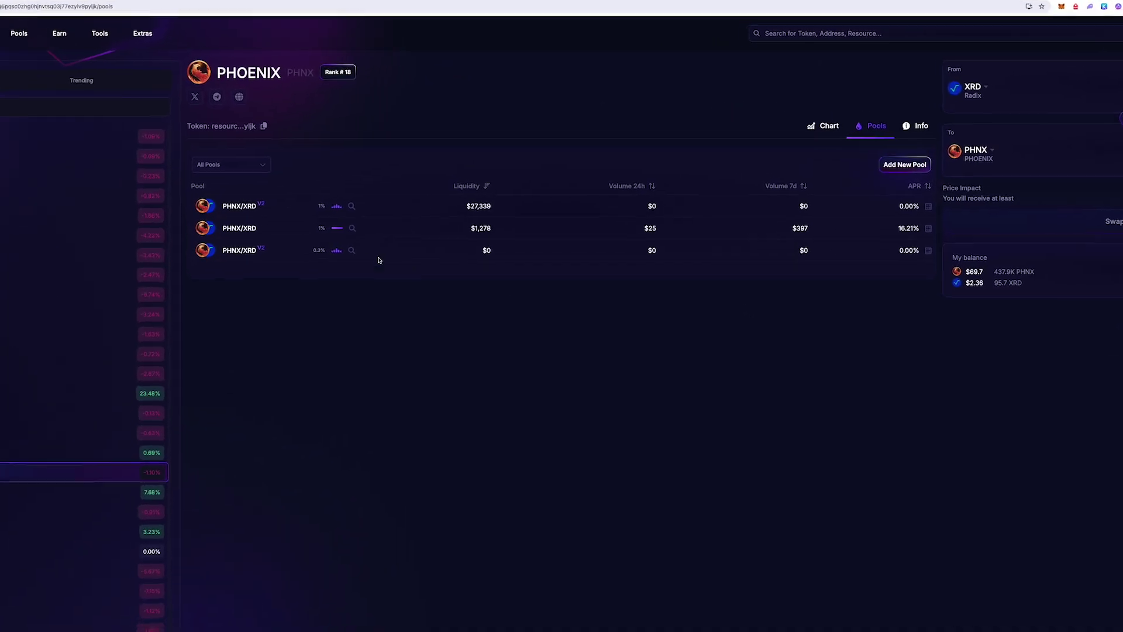
pyautogui.click(413, 228)
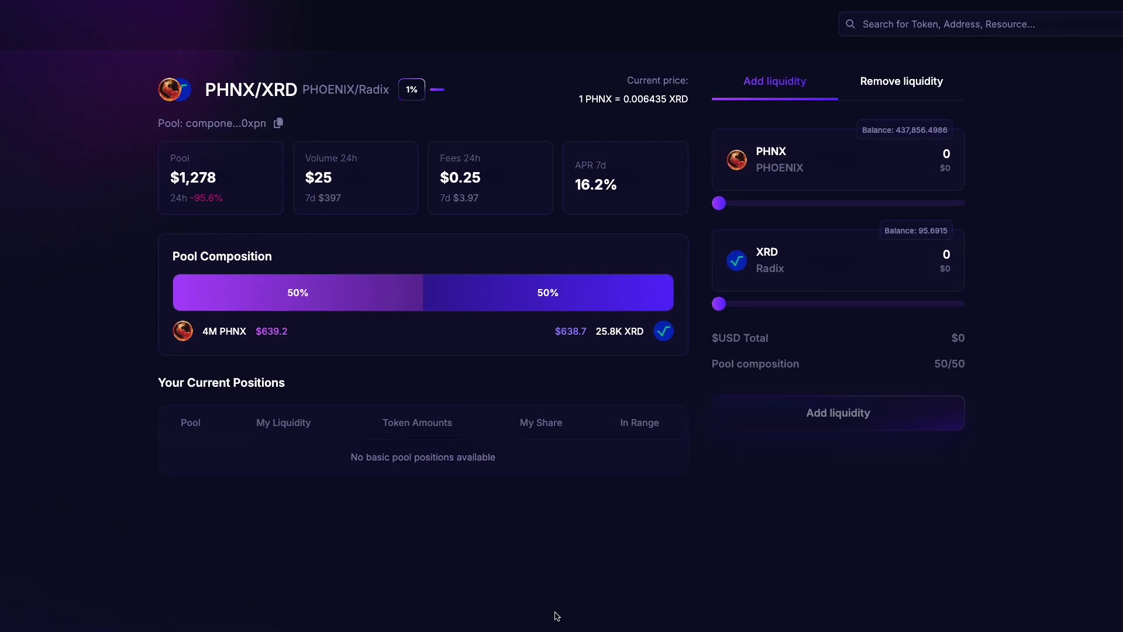
# Add liquidity to the basic PHNX/XRD pool with a deposit of 10 XRD.
pyautogui.click(904, 256)
pyautogui.write('100')
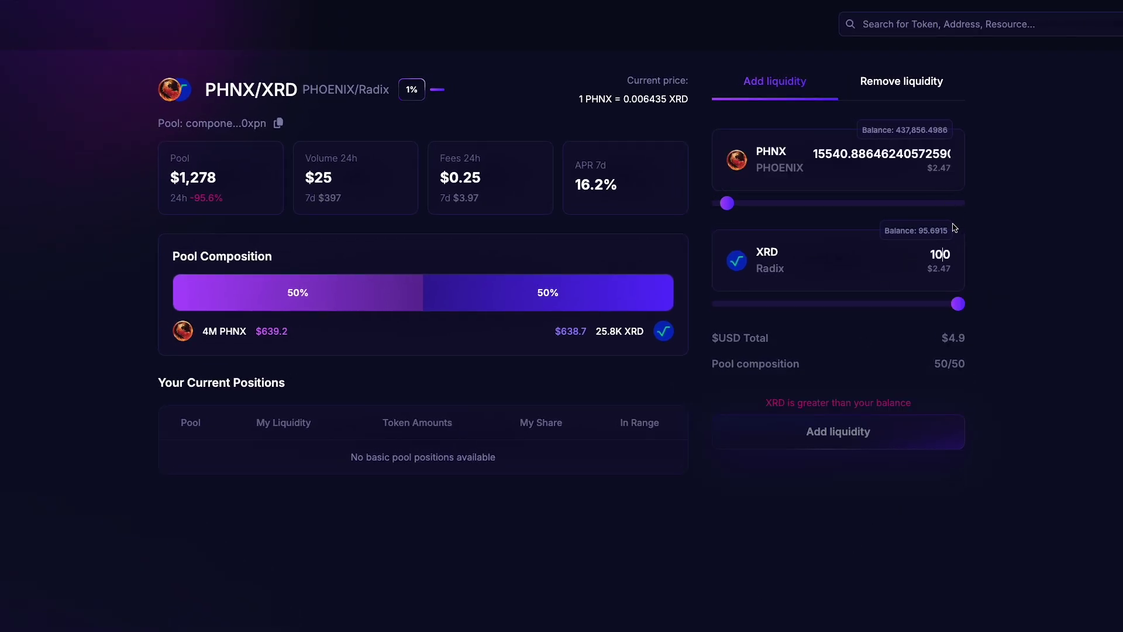
pyautogui.press('BackSpace')
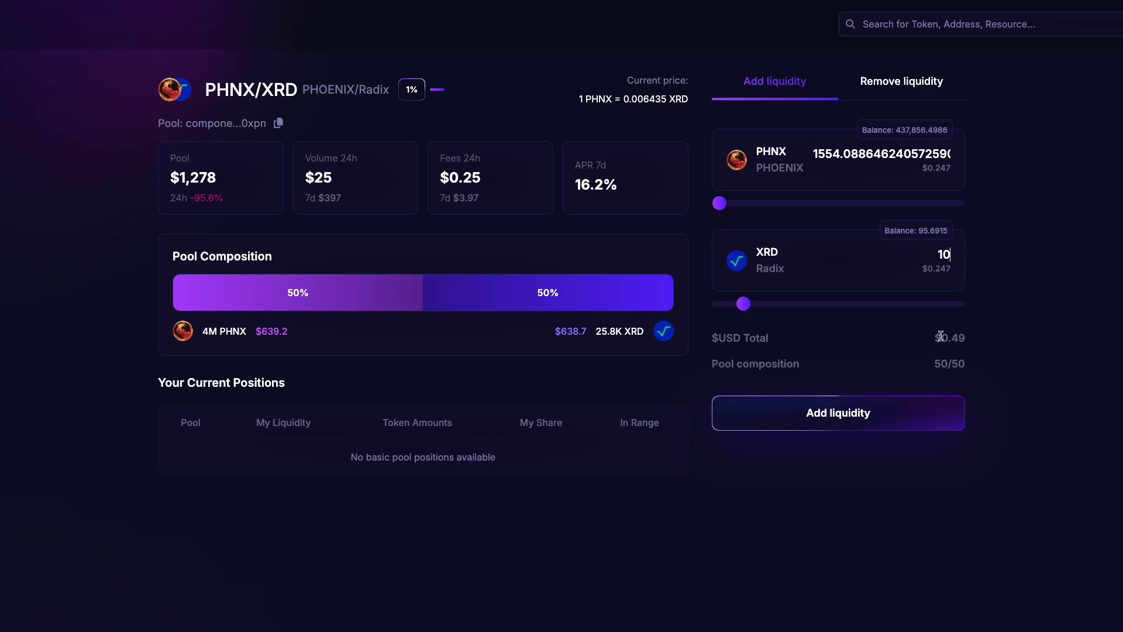
pyautogui.click(872, 422)
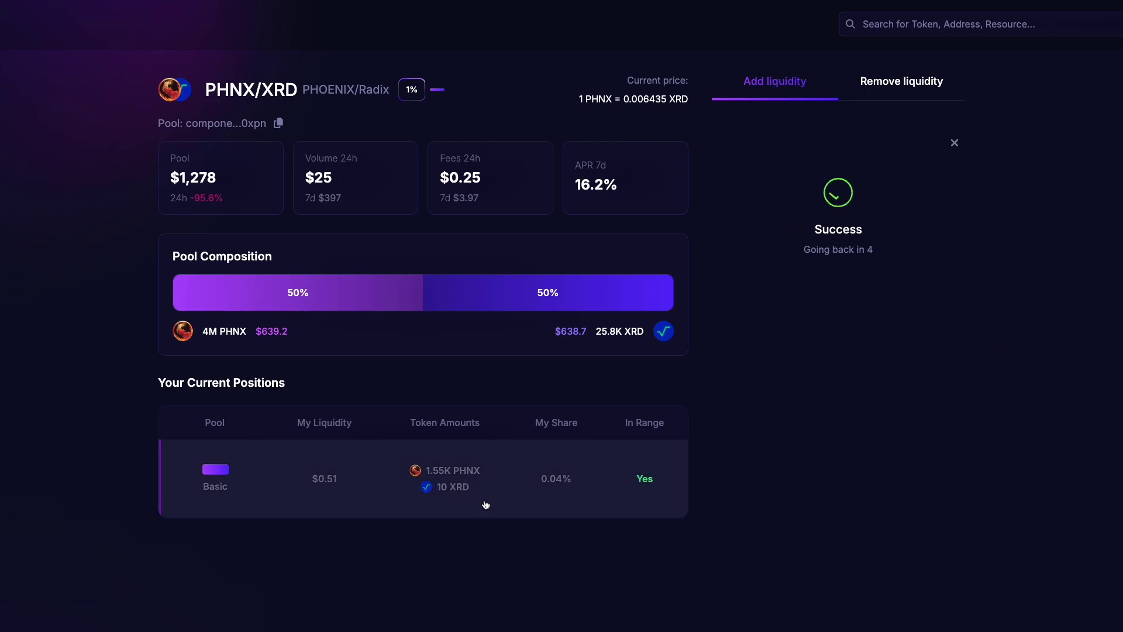
# Select the Basic position and remove 100% of its liquidity.
pyautogui.click(584, 489)
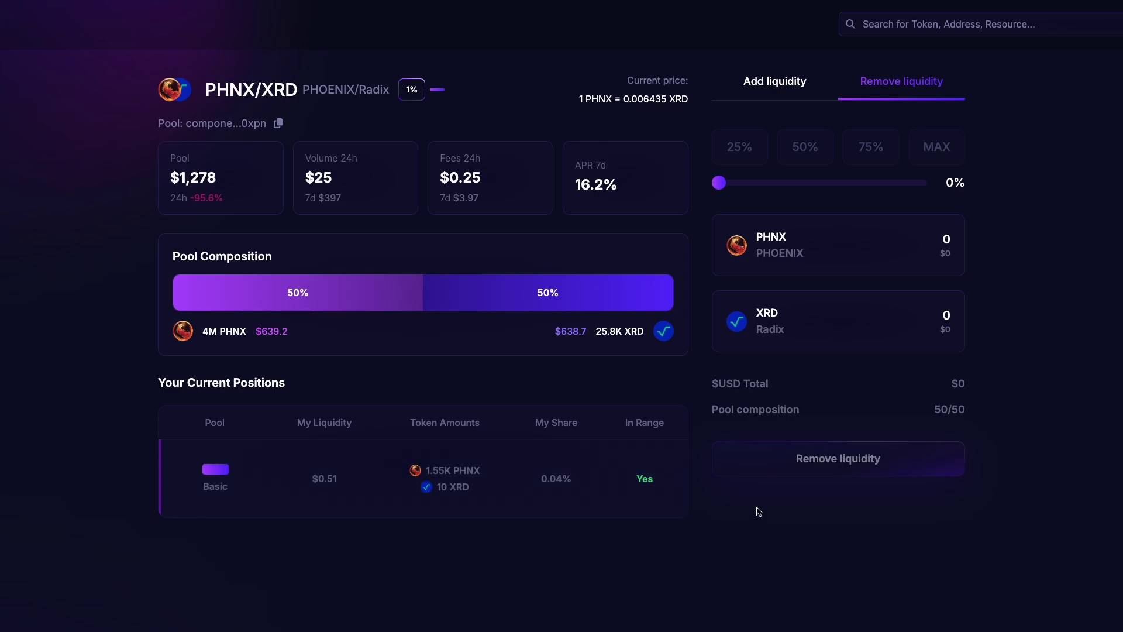
pyautogui.scroll(-1, 702, 508)
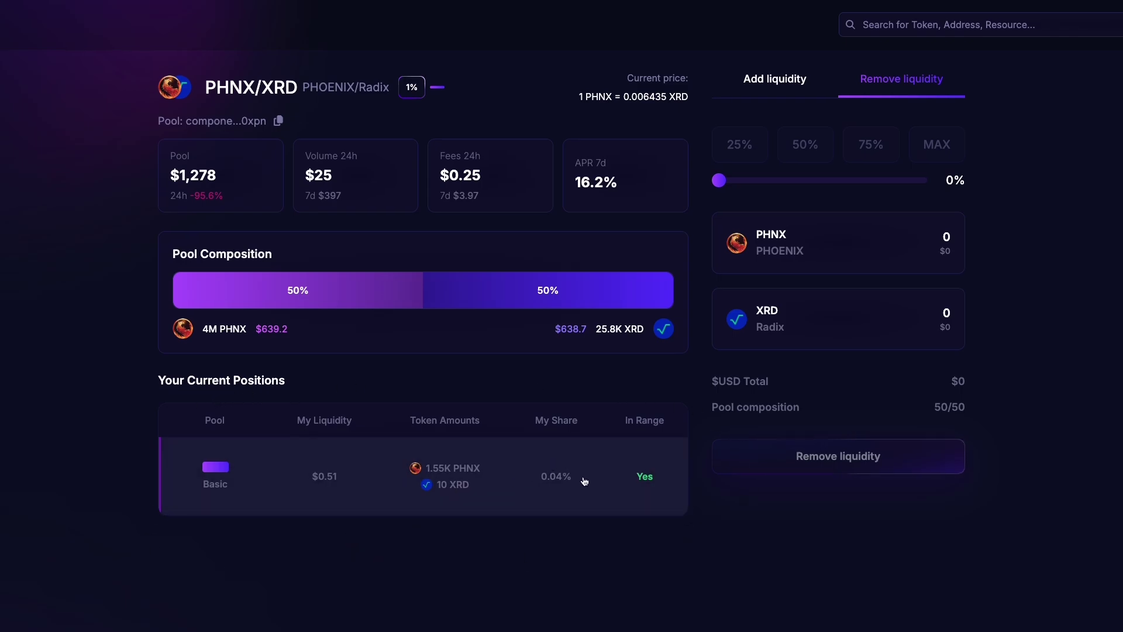
pyautogui.click(937, 149)
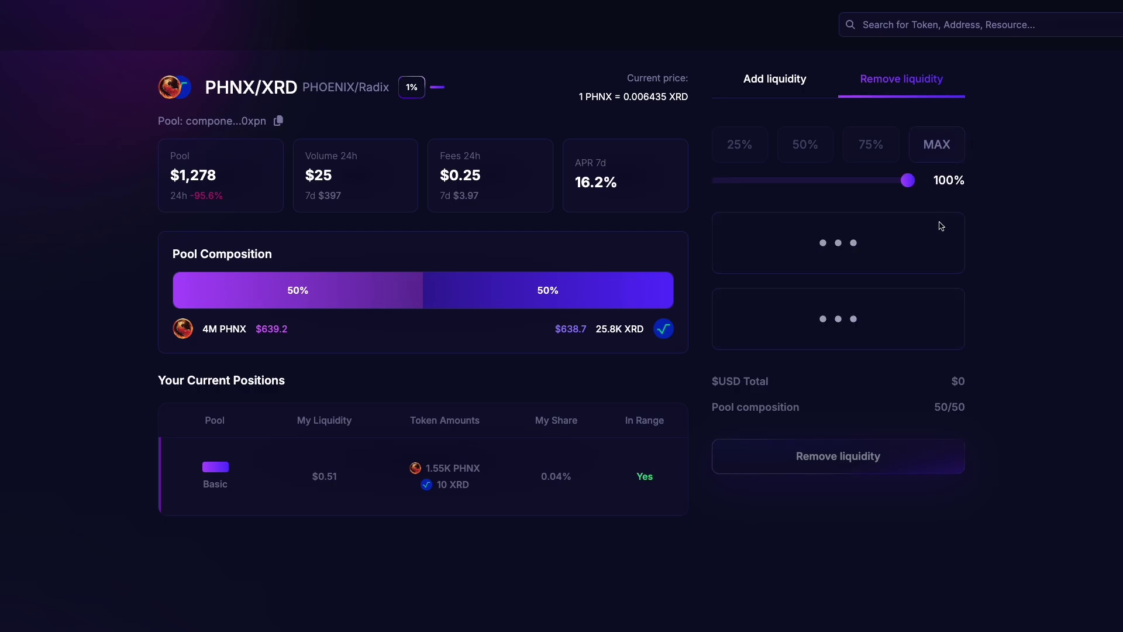
pyautogui.click(881, 464)
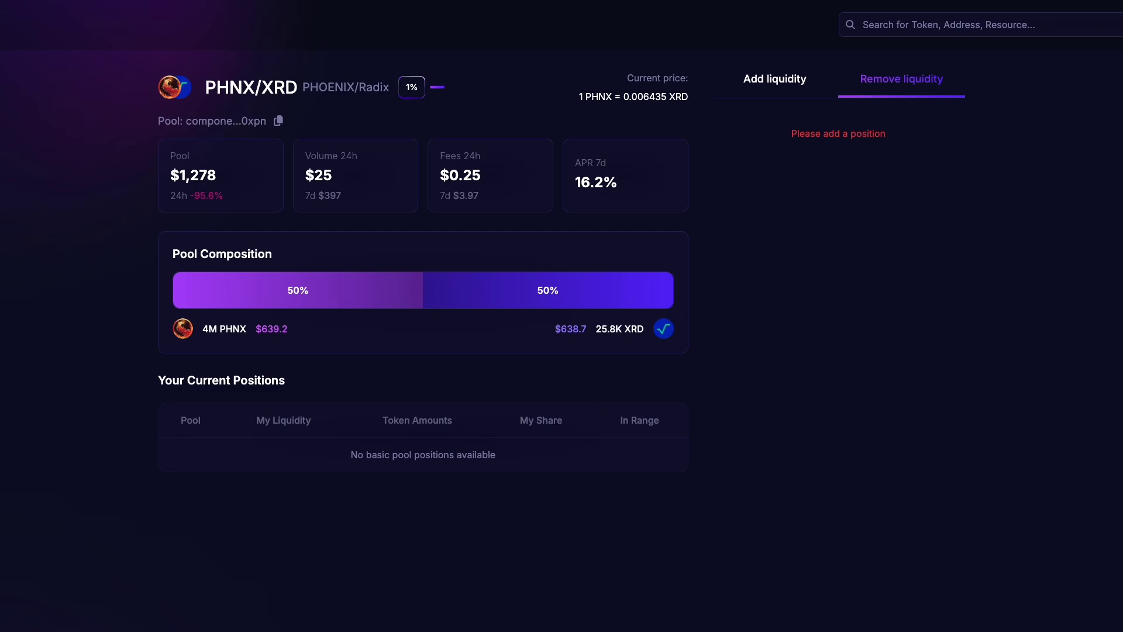
# Return to the PHOENIX token's pool list and open the 1% V2 PHNX/XRD pool.
pyautogui.click(319, 88)
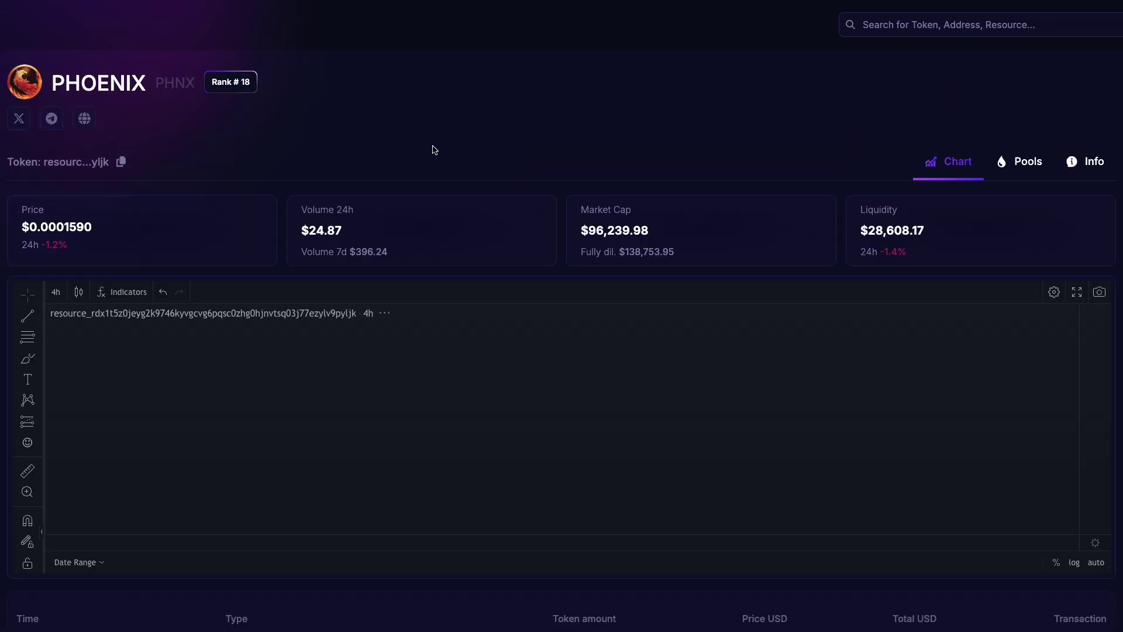
pyautogui.click(1028, 164)
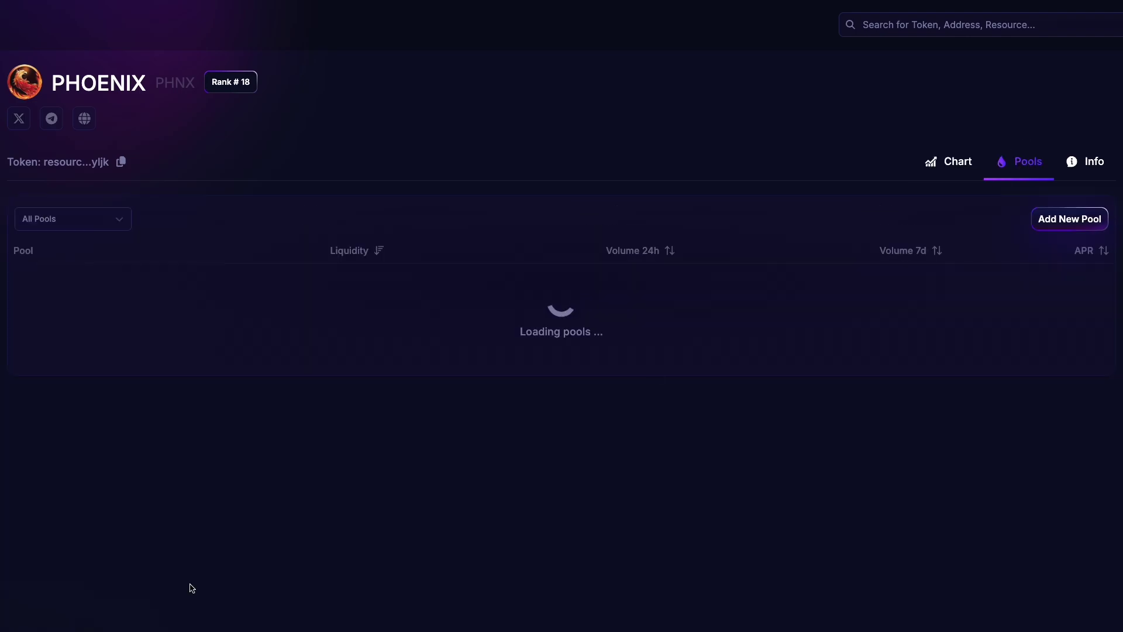
pyautogui.click(153, 289)
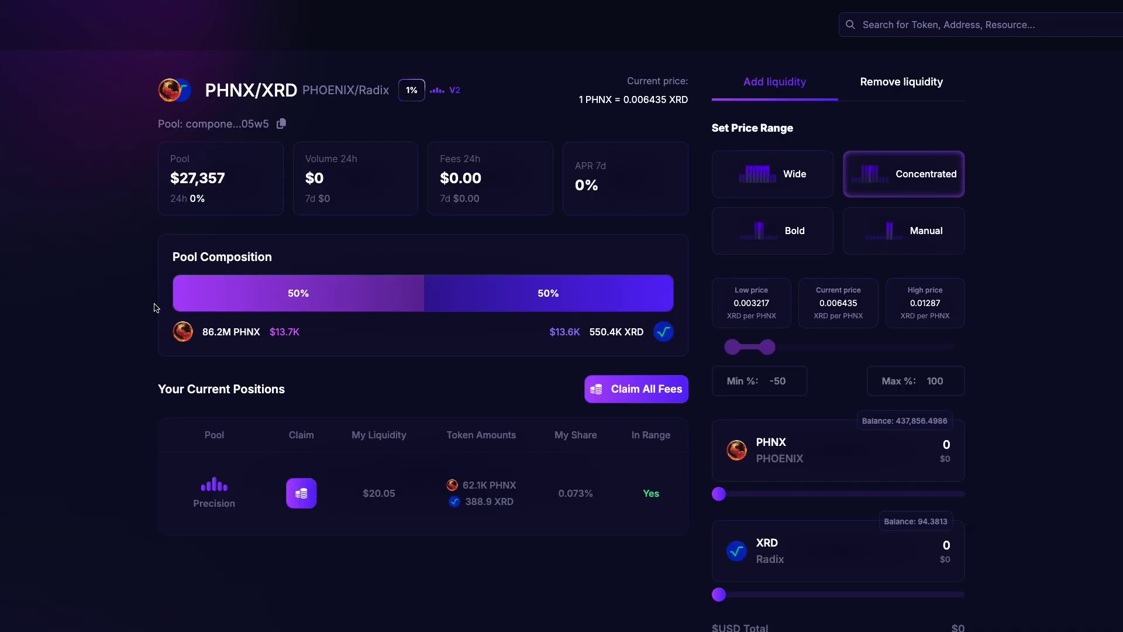
# Select the Precision position in the V2 pool and submit the removal of its liquidity.
pyautogui.click(884, 82)
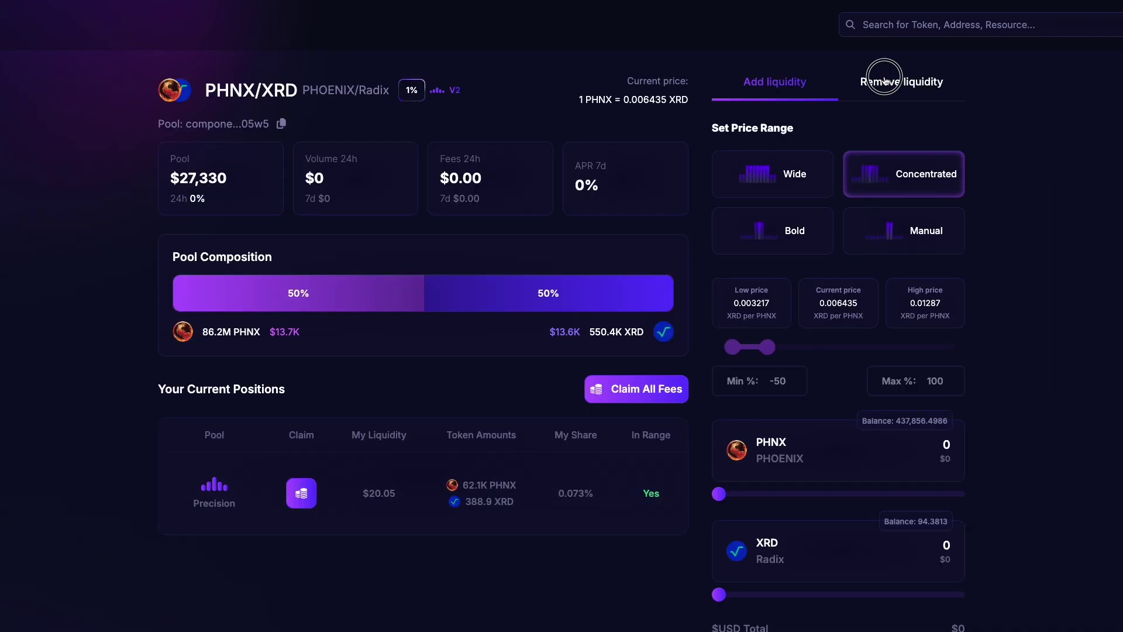
pyautogui.click(413, 504)
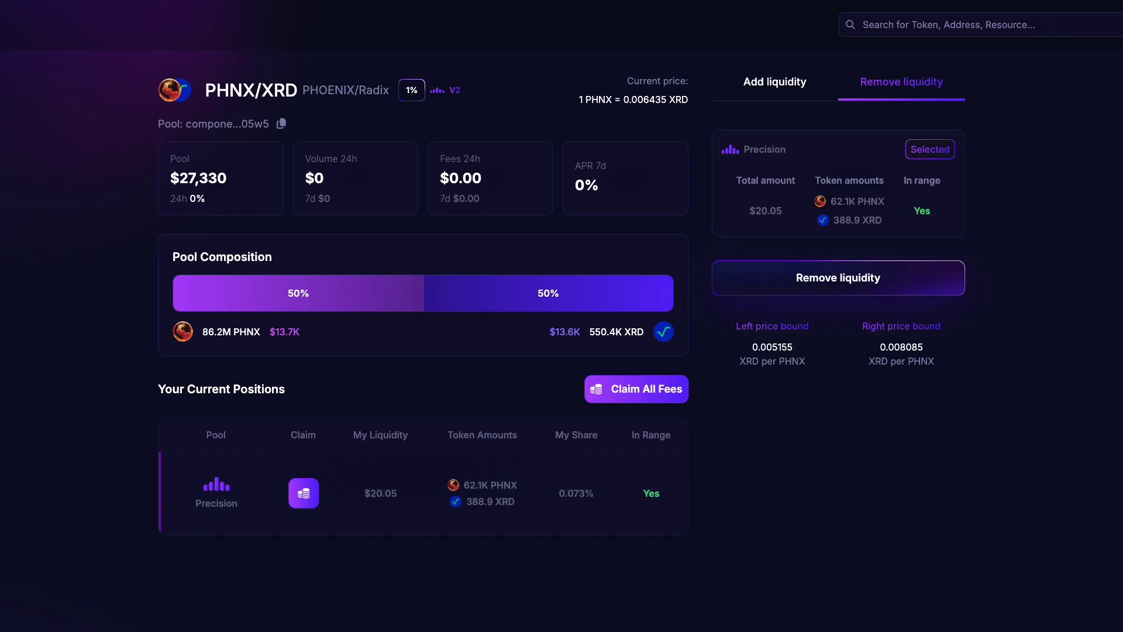
pyautogui.click(802, 286)
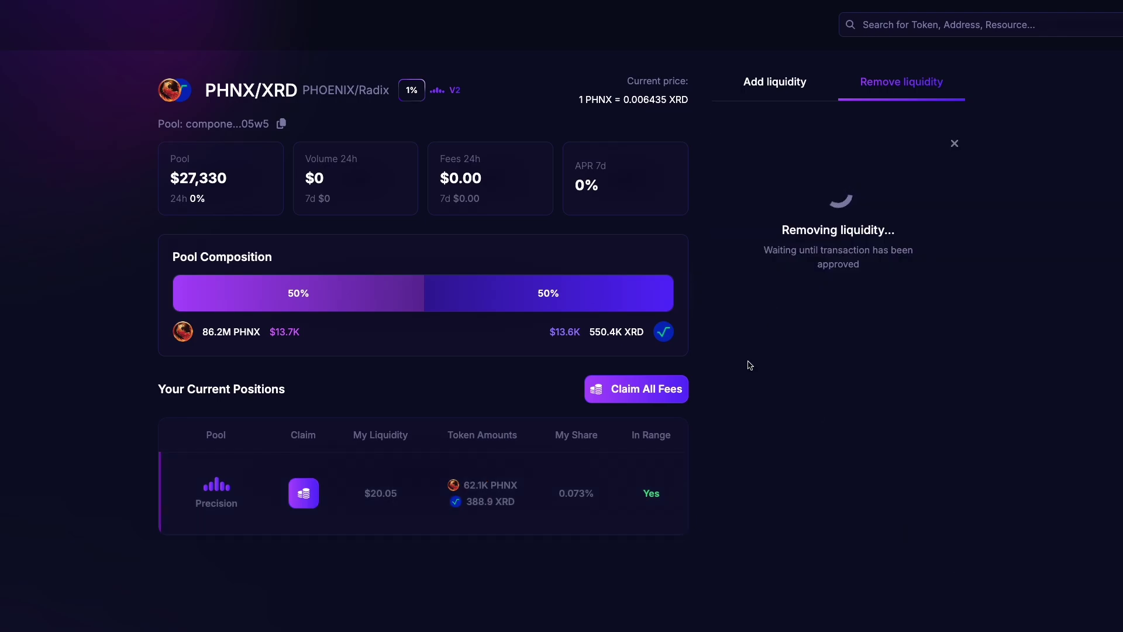